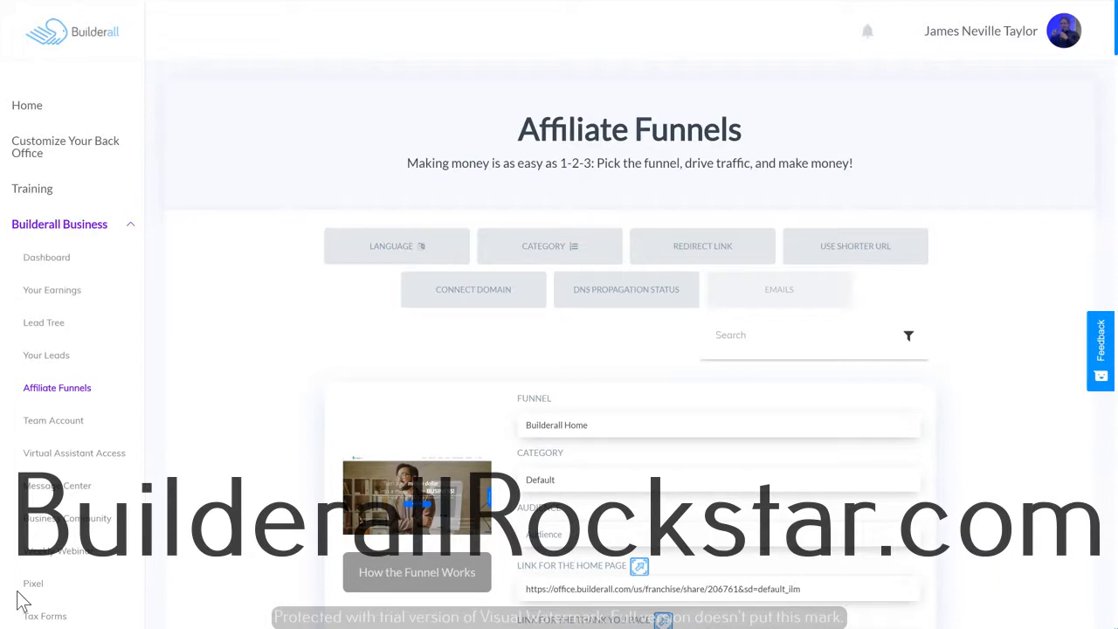
Step: Open the connect-domain dialog for the affiliate funnels
left_click(92, 537)
left_click(466, 297)
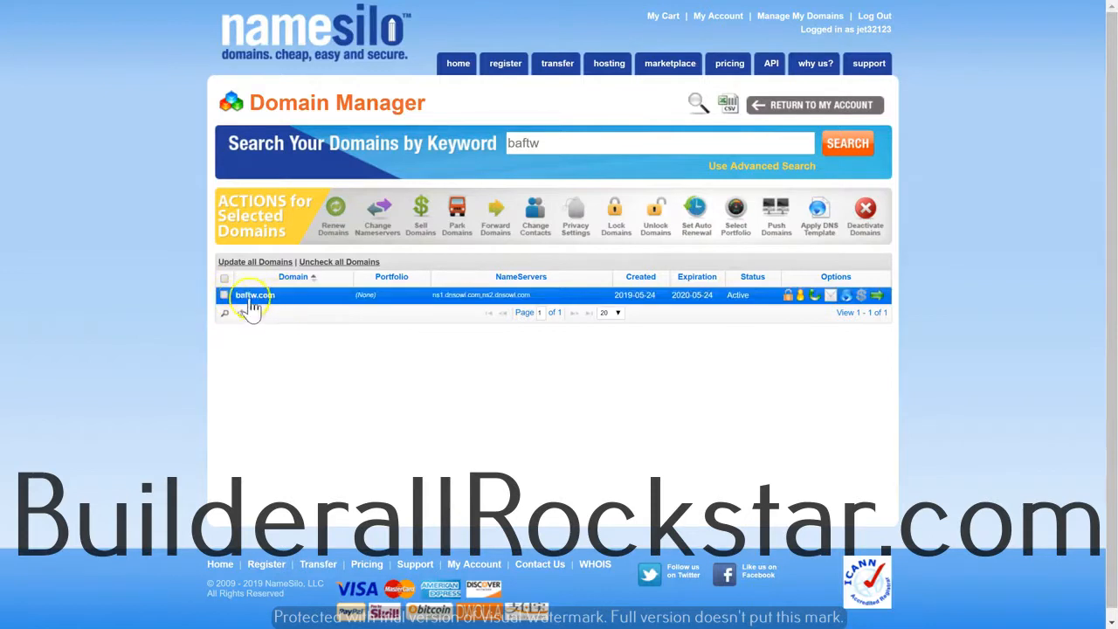
Step: Switch to the NameSilo domain manager, select baftw.com for a nameserver change and show the additional nameserver fields
left_click(225, 295)
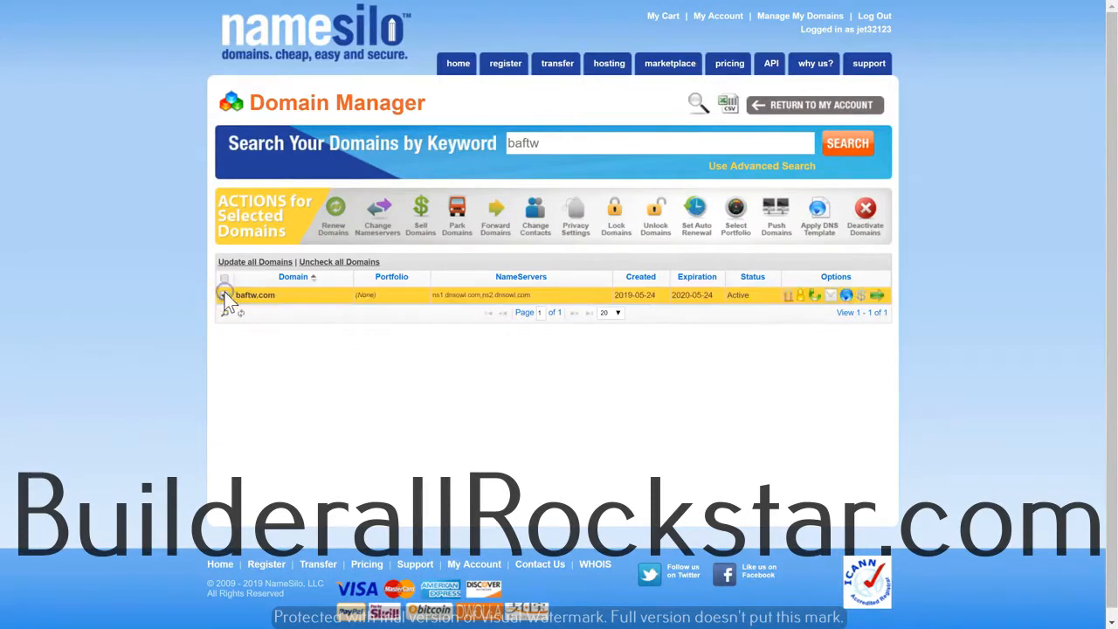
left_click(375, 217)
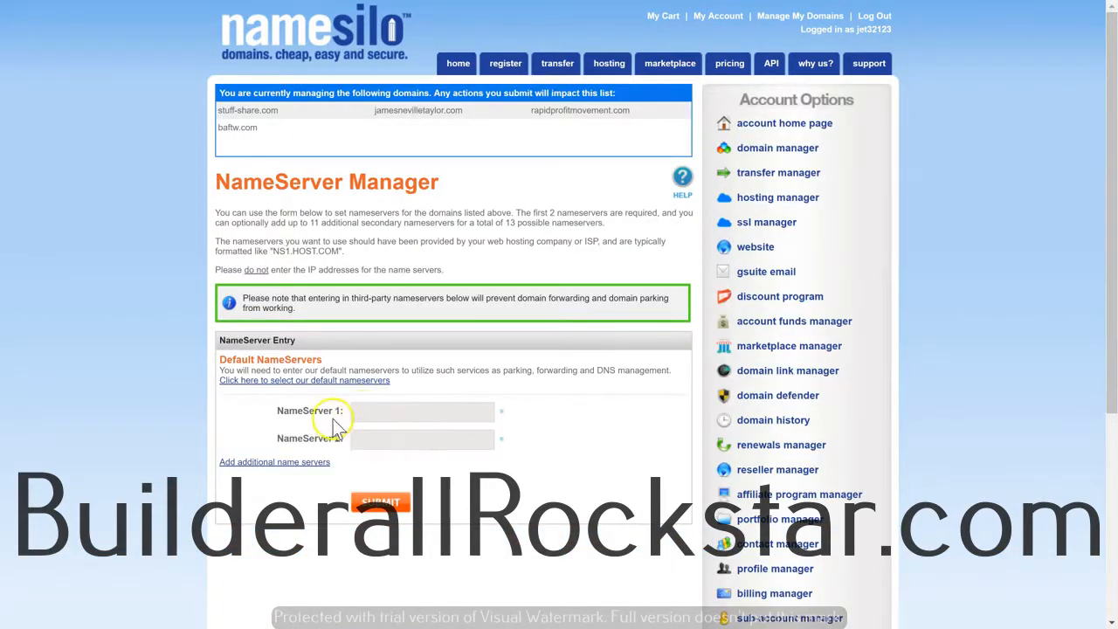
left_click(295, 462)
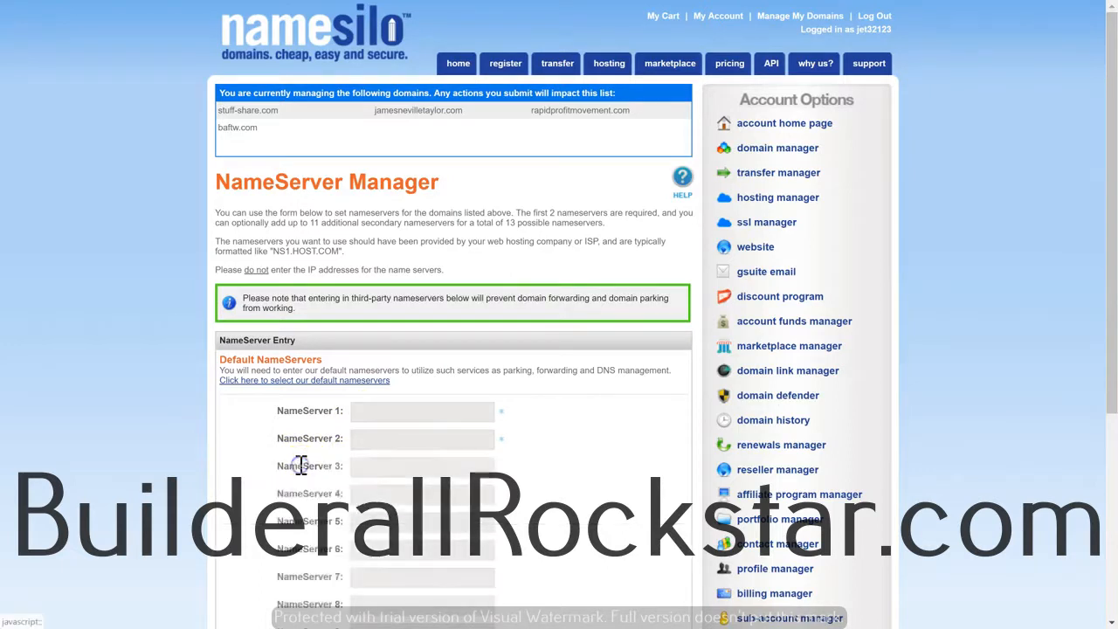
Step: Set NameServer 1 to NS3.L4DNS.COM and NameServer 2 to NS4.L4DNS.COM
scroll(387, 466, "down", 3)
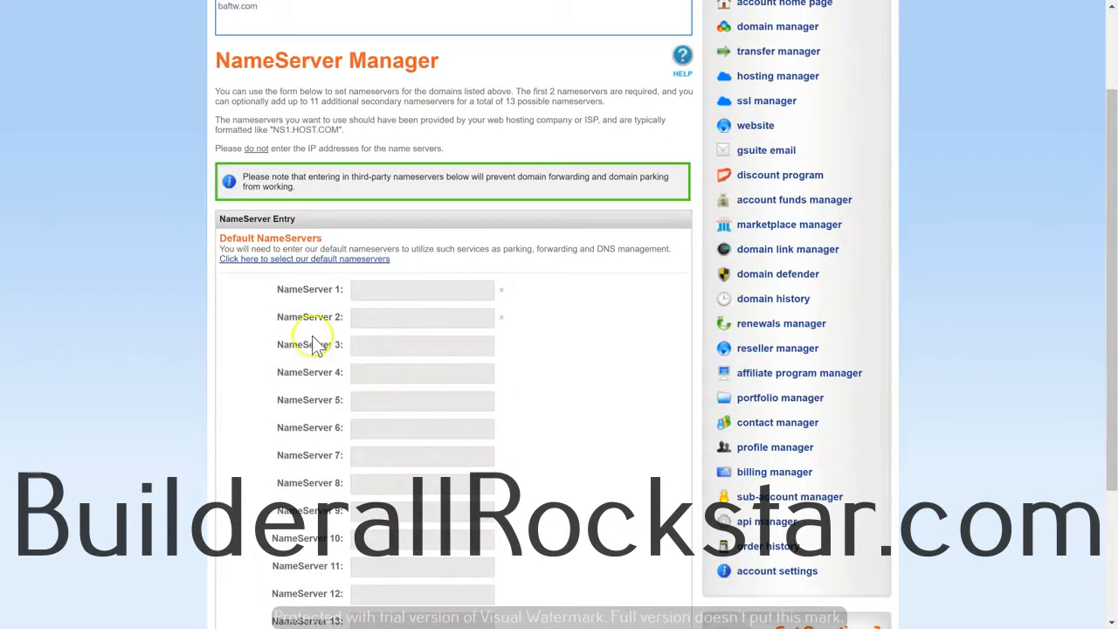
left_click(405, 295)
type("NS3.L4DNS.COM")
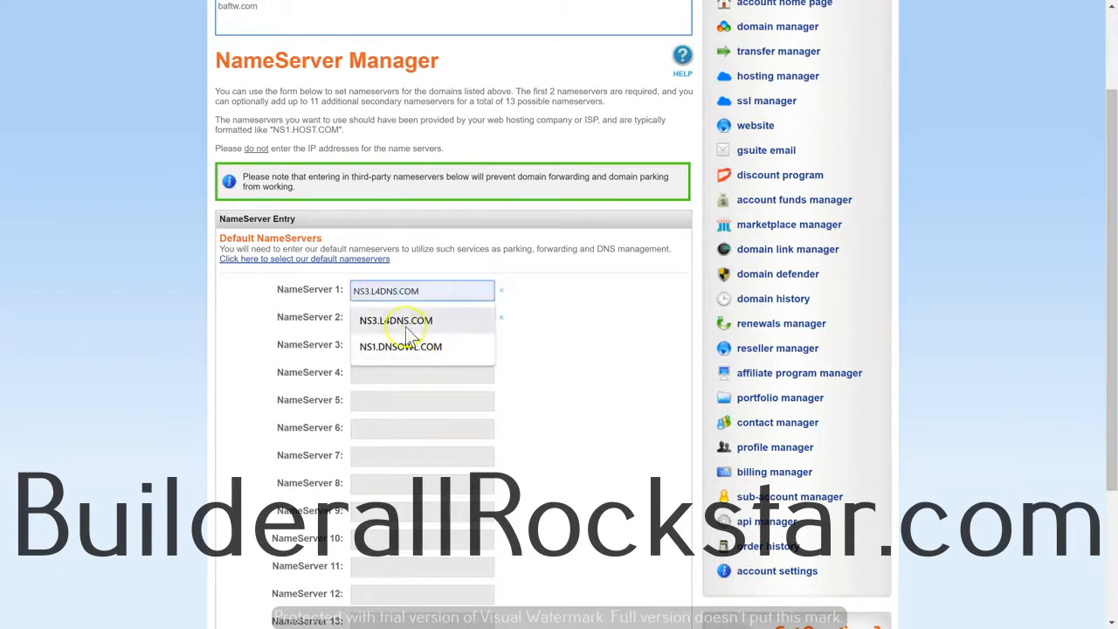
left_click(411, 325)
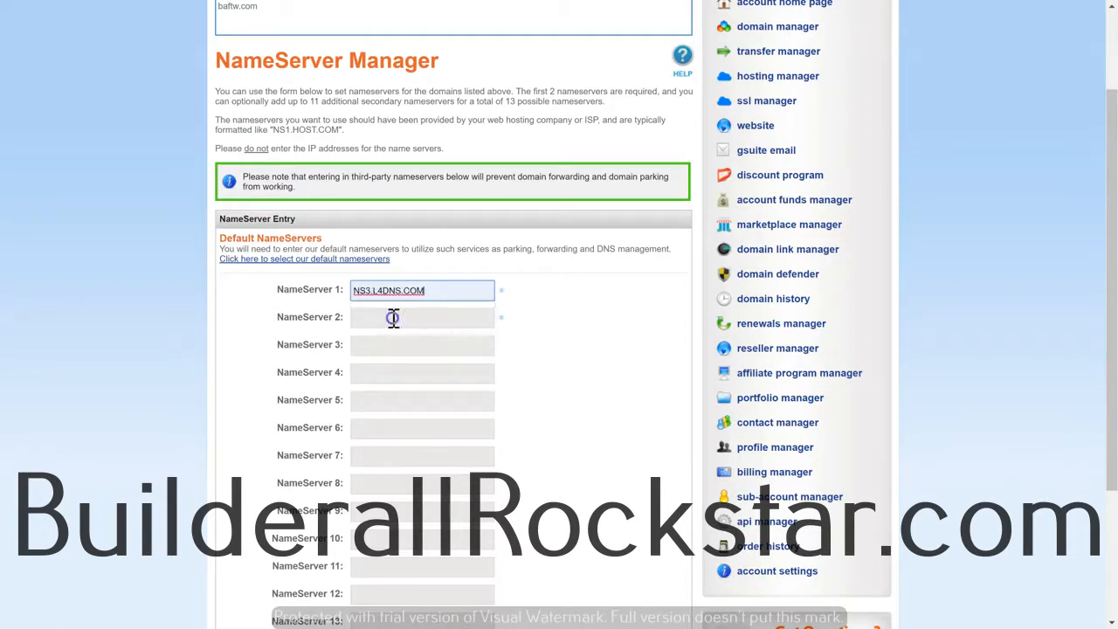
left_click(392, 319)
type("NS4.L4DNS.COM")
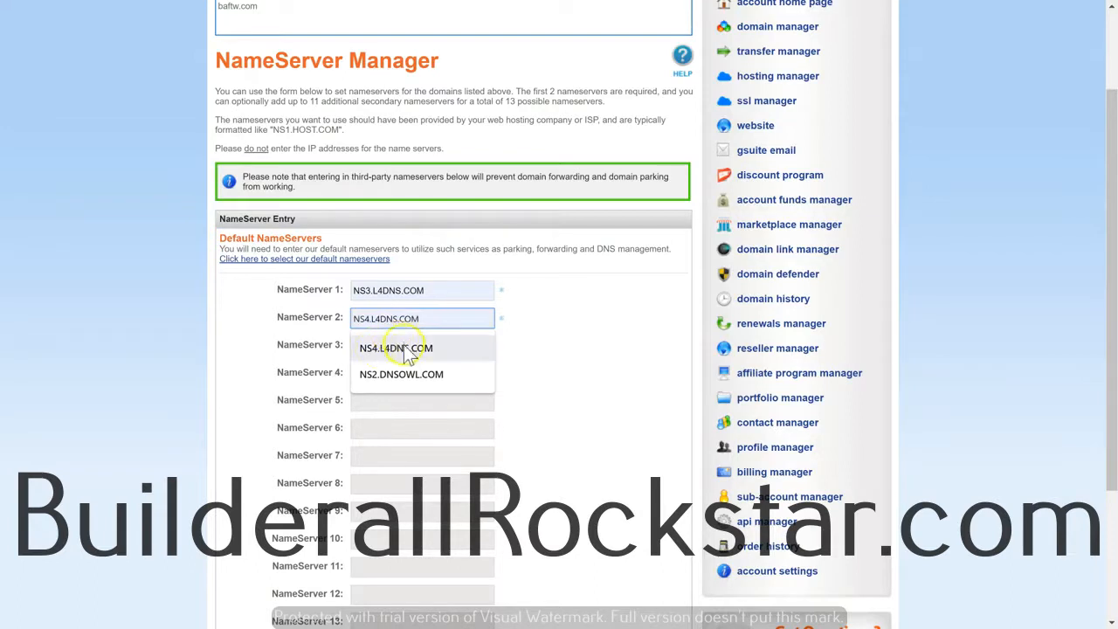
left_click(418, 348)
Step: Check the two nameserver entries and submit the nameserver change
scroll(367, 313, "down", 1)
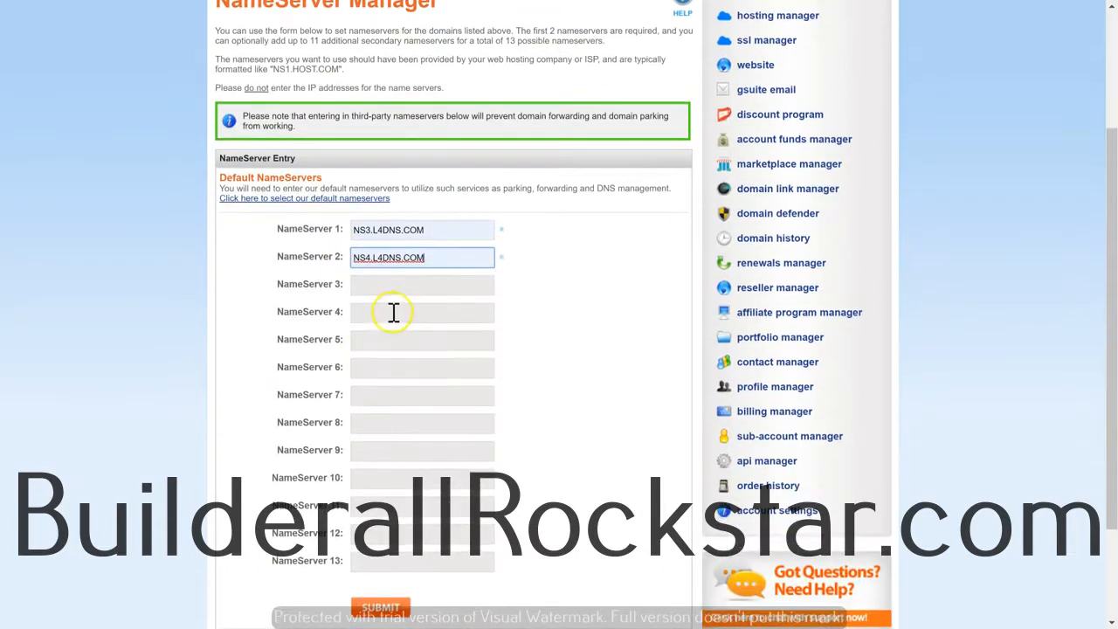
scroll(396, 267, "down", 1)
scroll(396, 267, "down", 2)
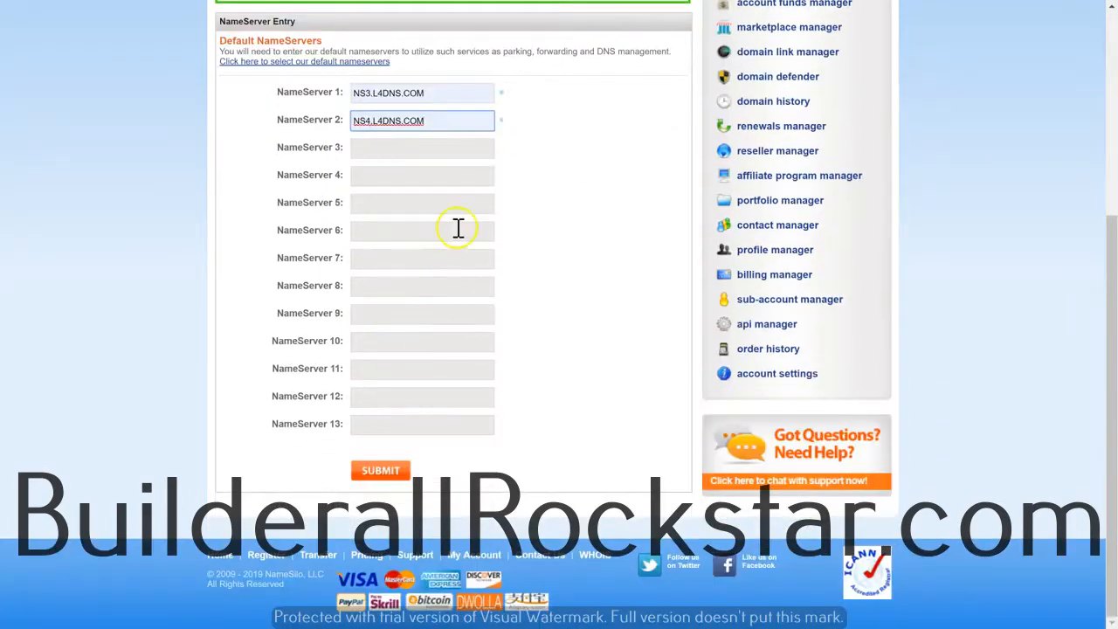
scroll(450, 232, "up", 2)
left_click(431, 216)
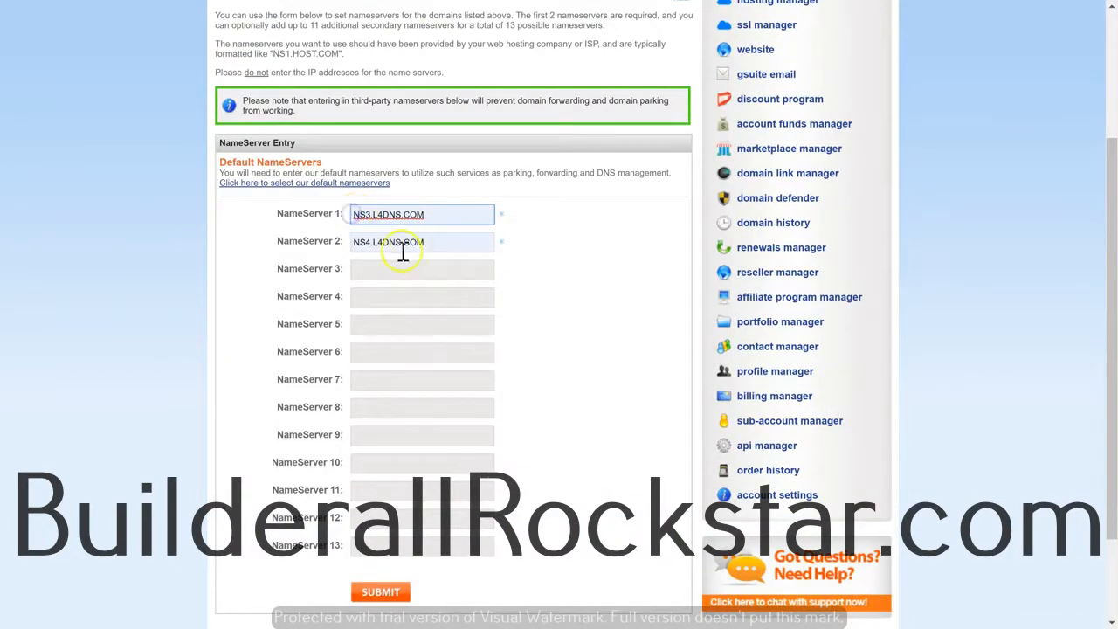
scroll(382, 247, "down", 3)
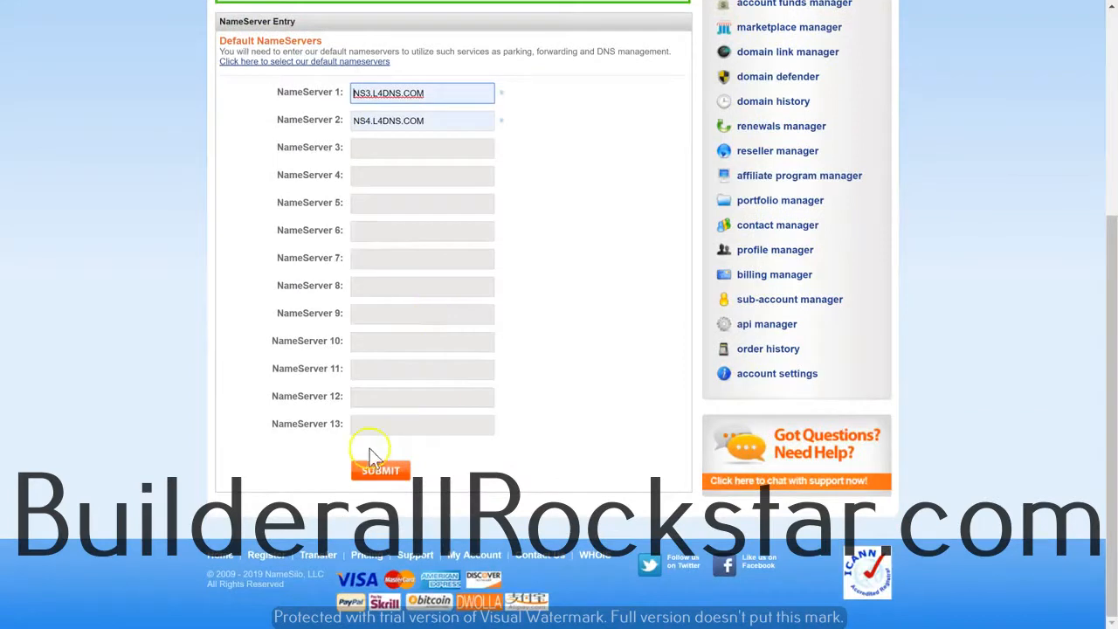
left_click(387, 480)
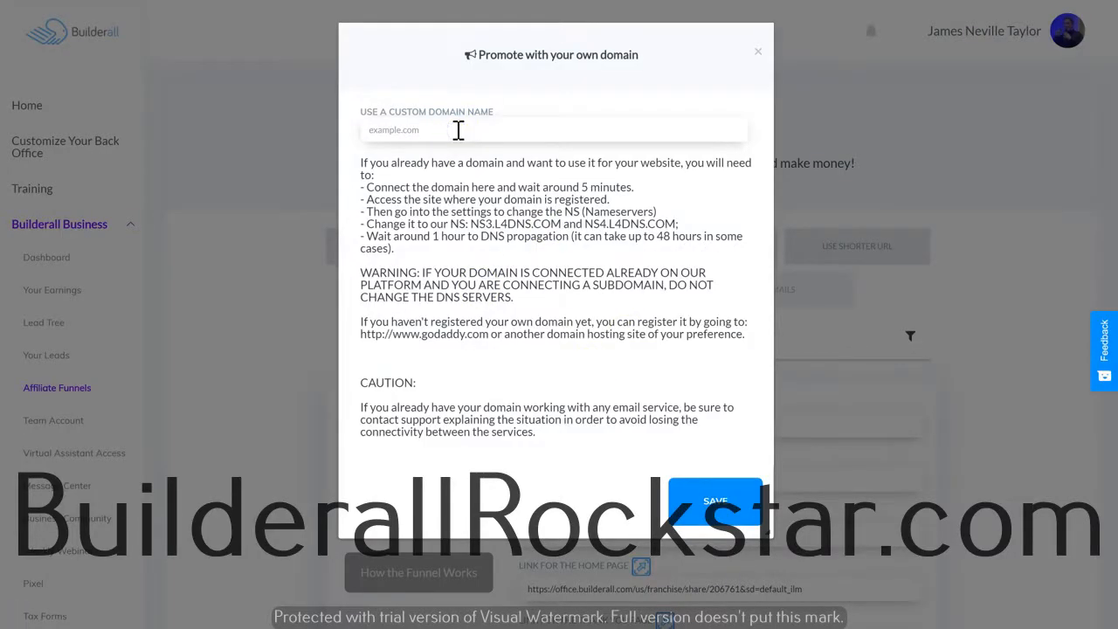
Step: Switch to Builderall, save jamesnt.com as the custom domain for the affiliate funnels and check the funnels' home page links
type(".com")
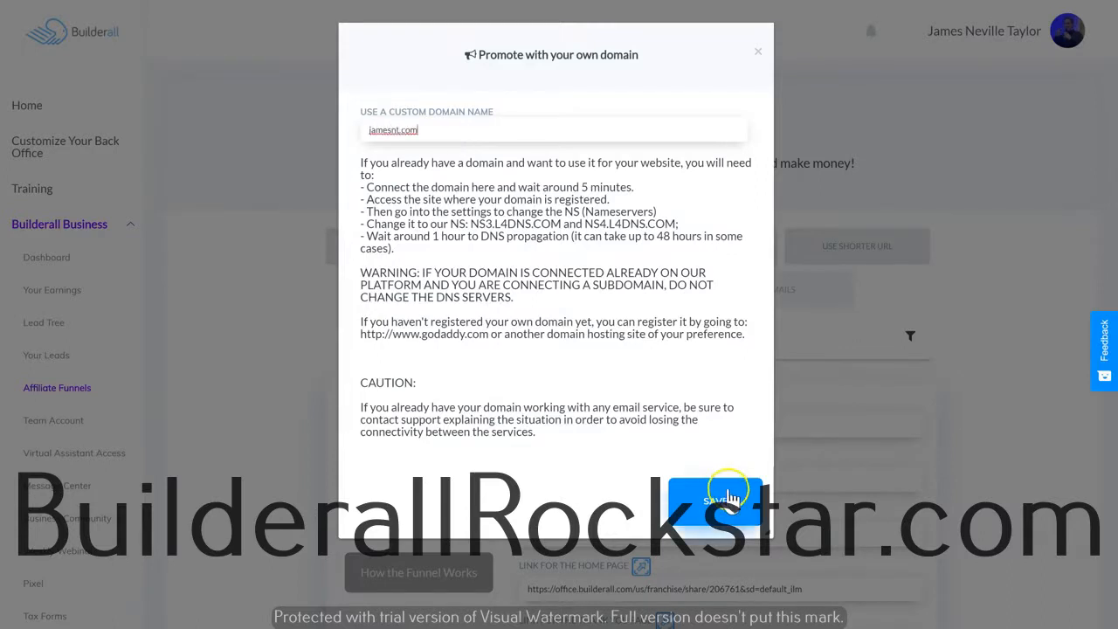
left_click(722, 495)
scroll(742, 445, "down", 3)
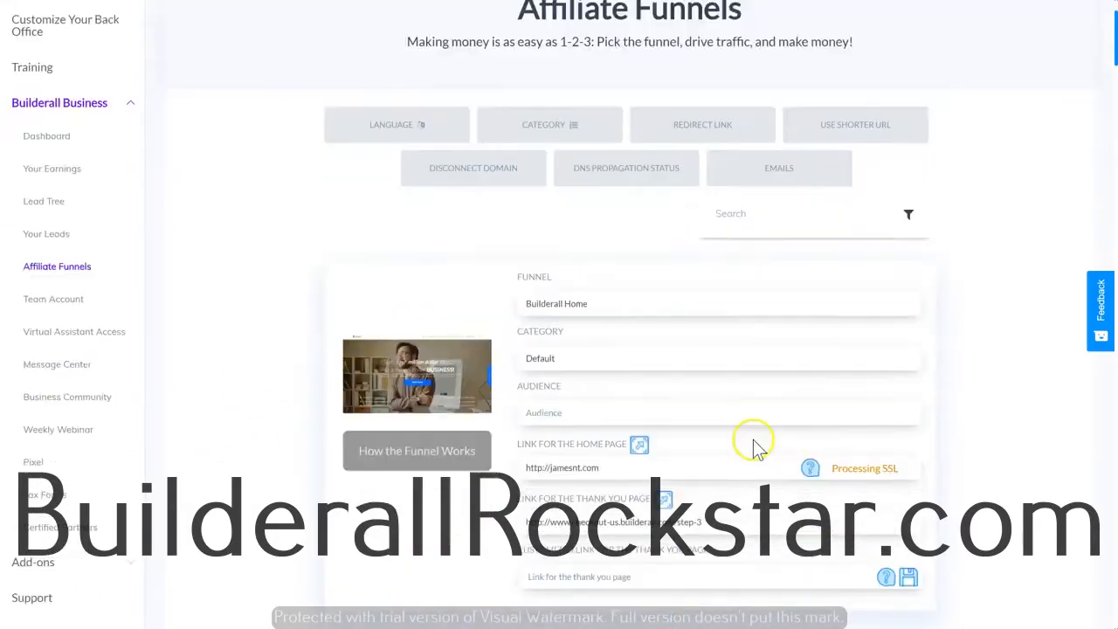
scroll(562, 354, "down", 3)
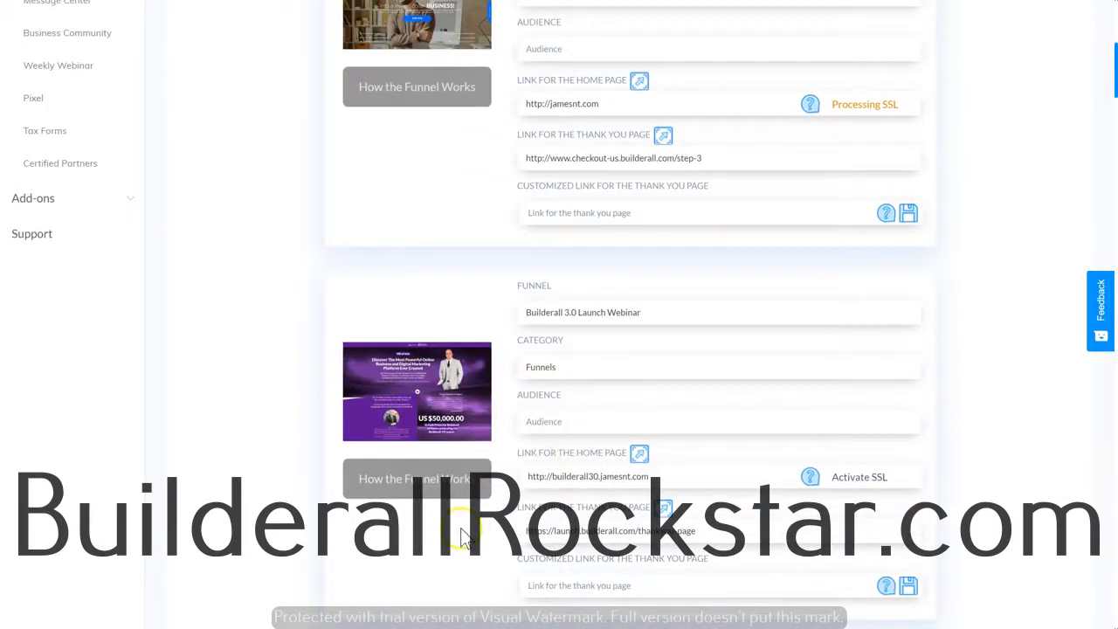
scroll(572, 450, "down", 4)
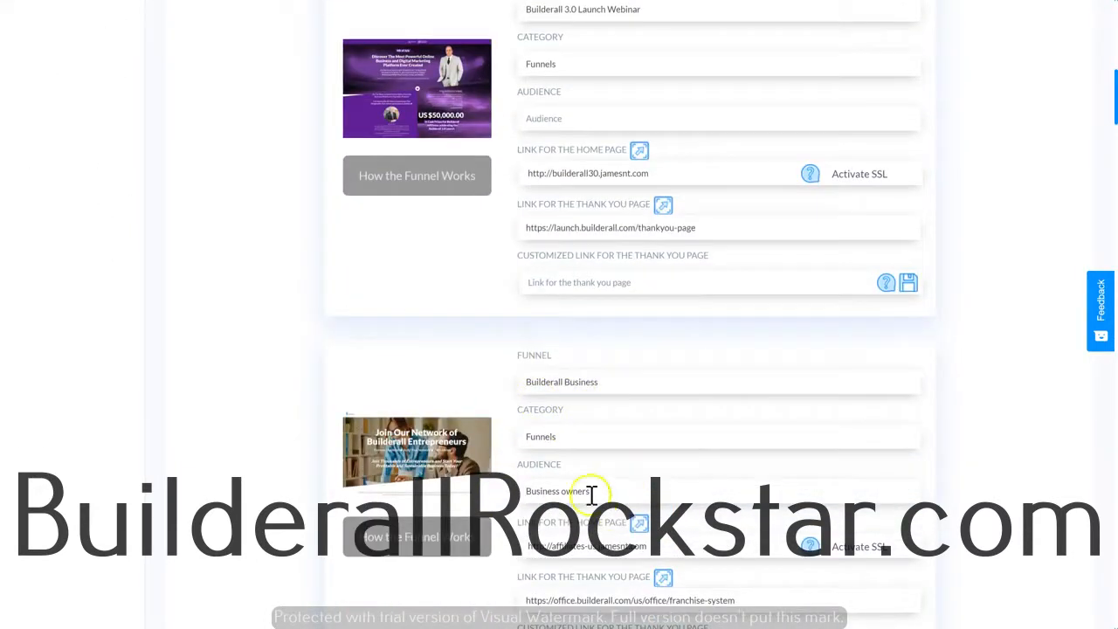
scroll(599, 449, "down", 2)
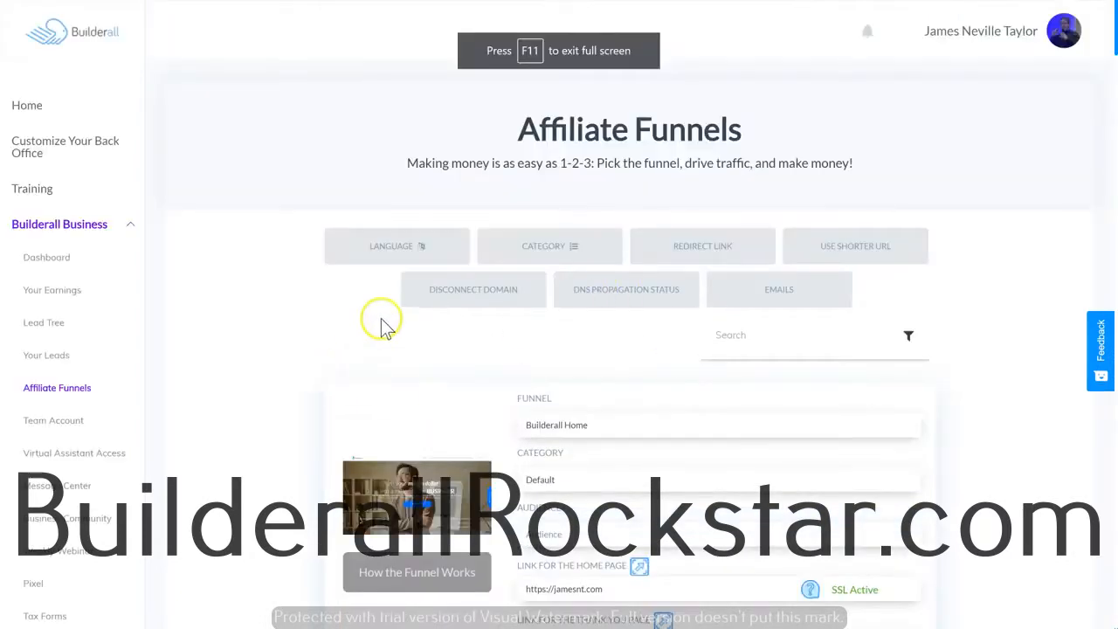
Step: Activate SSL for the home page link of the Builderall 3.0 Launch Webinar funnel
scroll(559, 342, "down", 3)
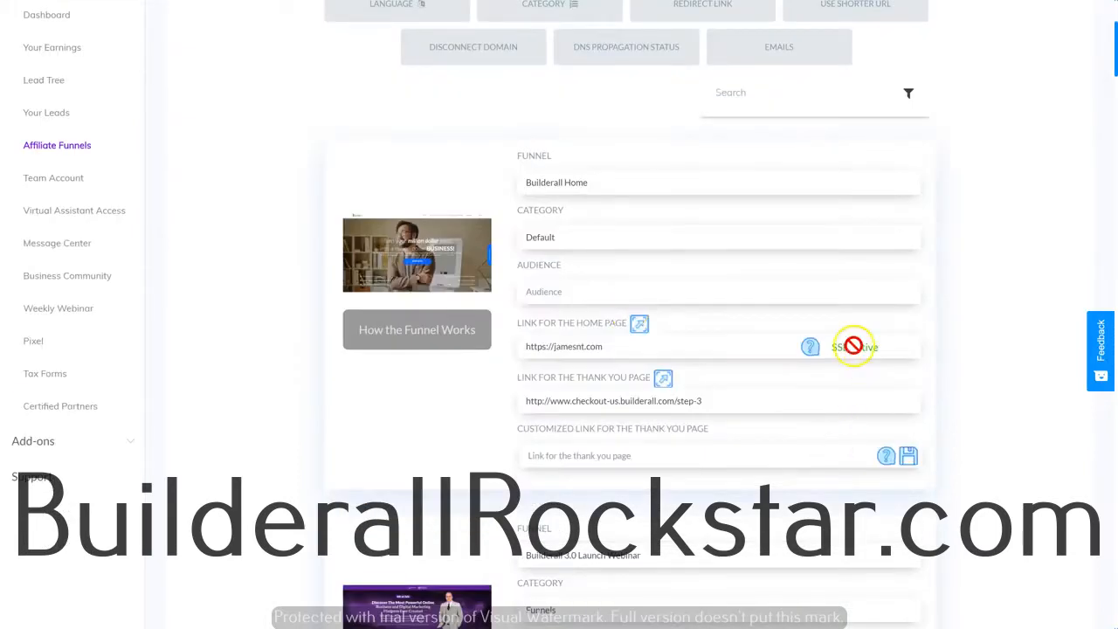
scroll(554, 332, "down", 2)
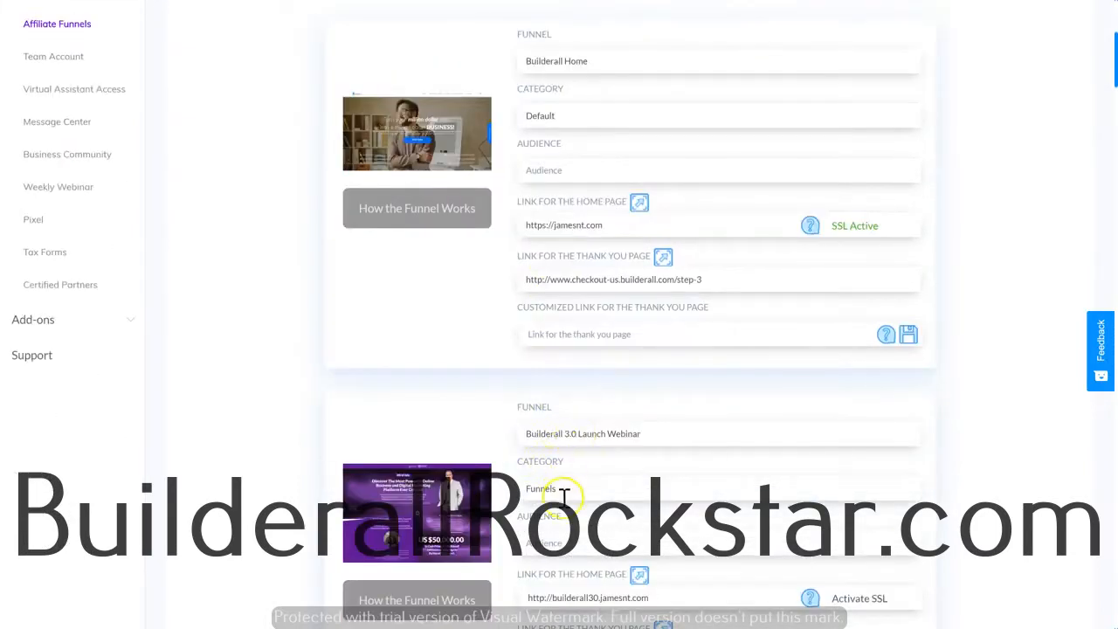
scroll(568, 494, "down", 1)
scroll(614, 242, "up", 2)
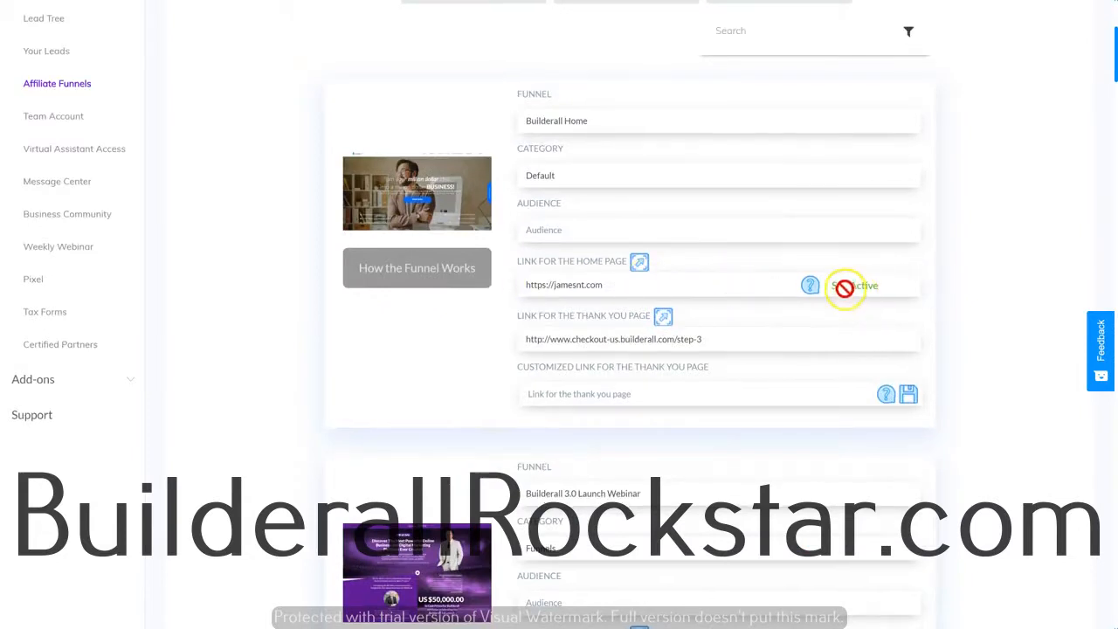
scroll(839, 302, "down", 5)
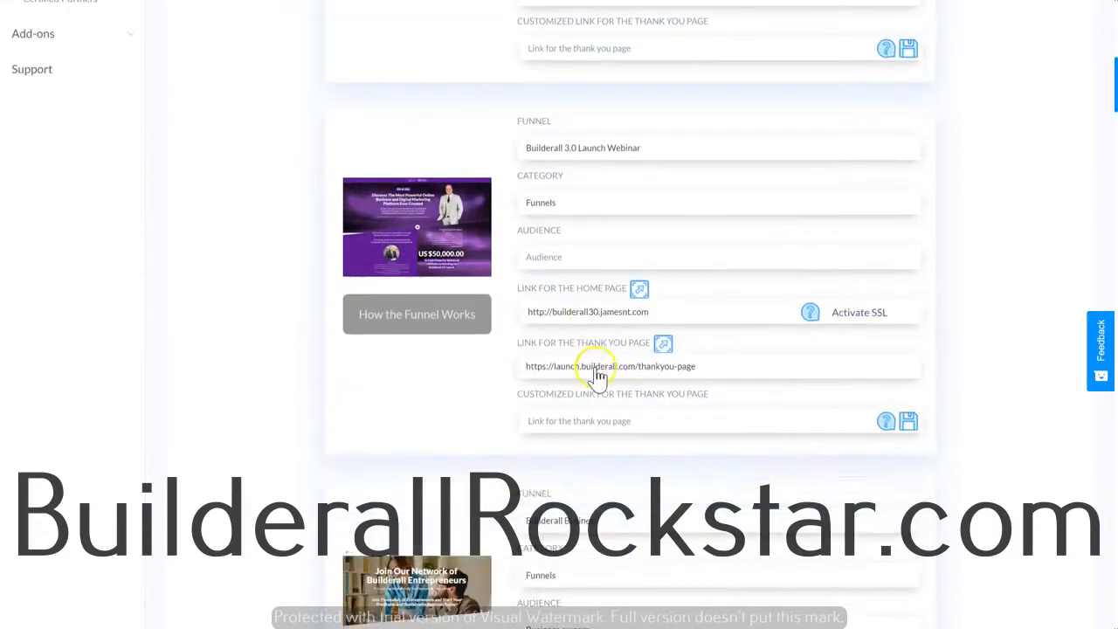
scroll(664, 354, "down", 7)
scroll(873, 289, "up", 6)
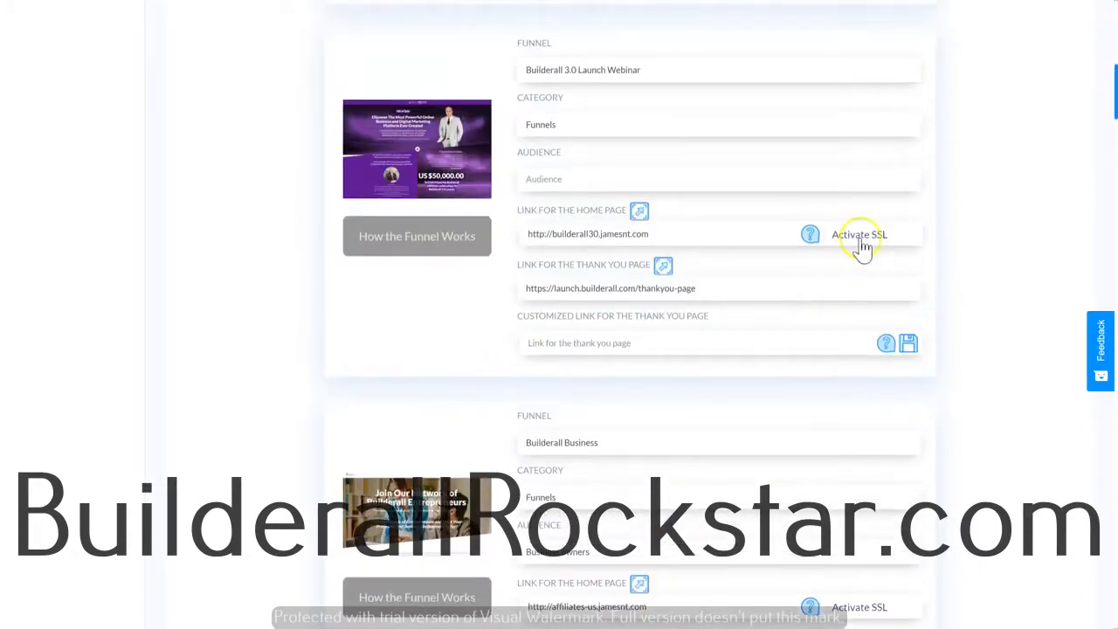
left_click(858, 241)
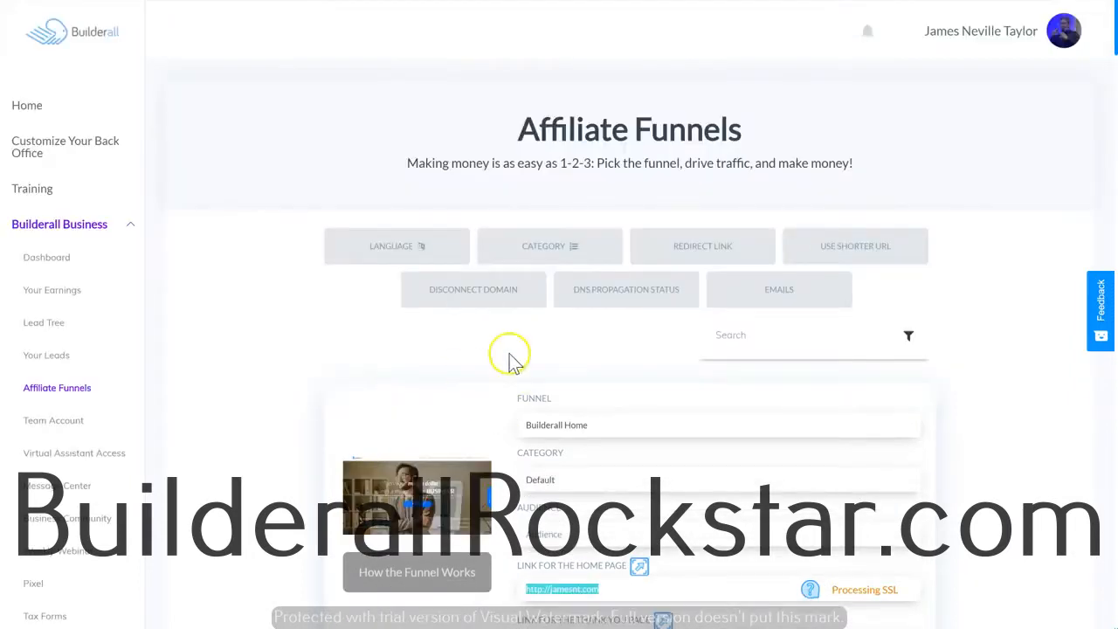
Step: Open the DNS propagation status for jamesnt.com and examine the results across the listed server locations
scroll(524, 385, "down", 1)
scroll(541, 398, "down", 1)
scroll(586, 411, "up", 1)
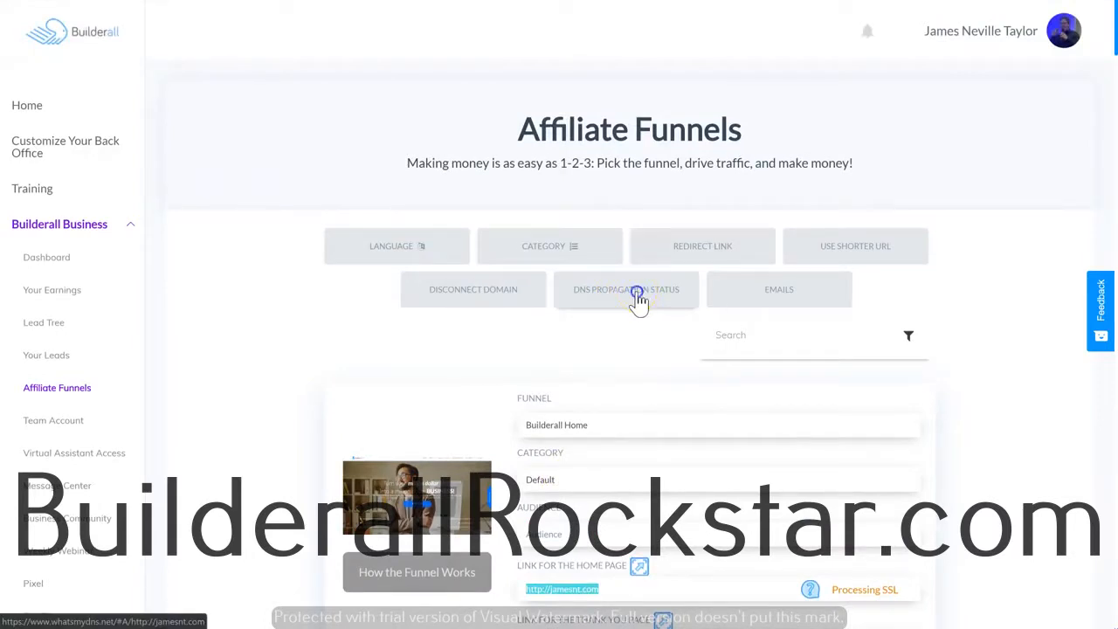
left_click(638, 296)
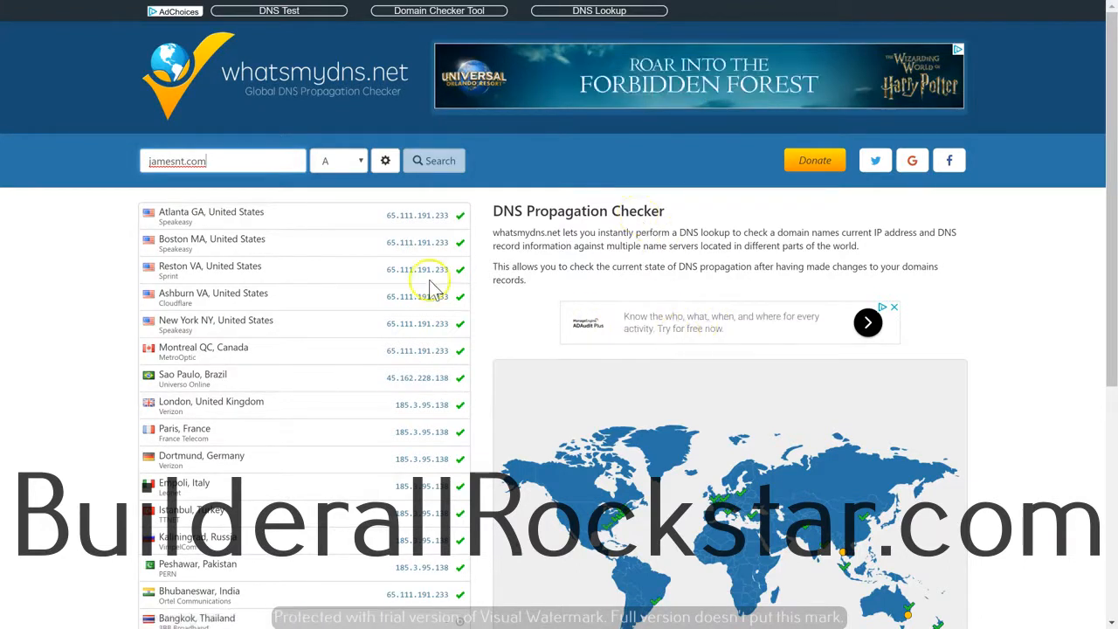
scroll(385, 279, "down", 3)
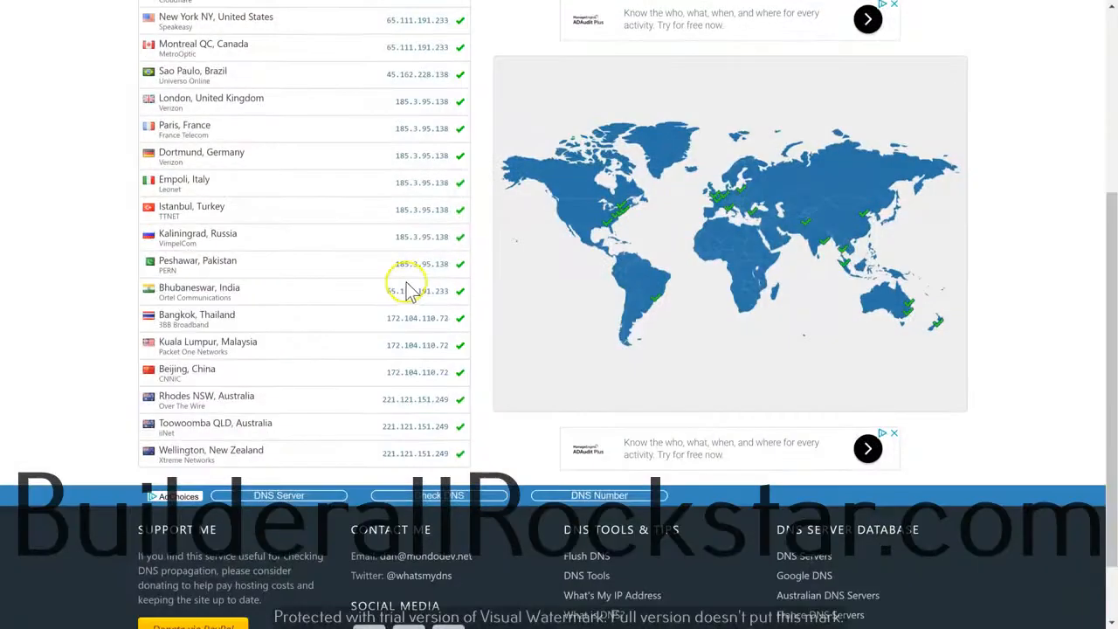
scroll(374, 432, "up", 1)
scroll(374, 432, "up", 3)
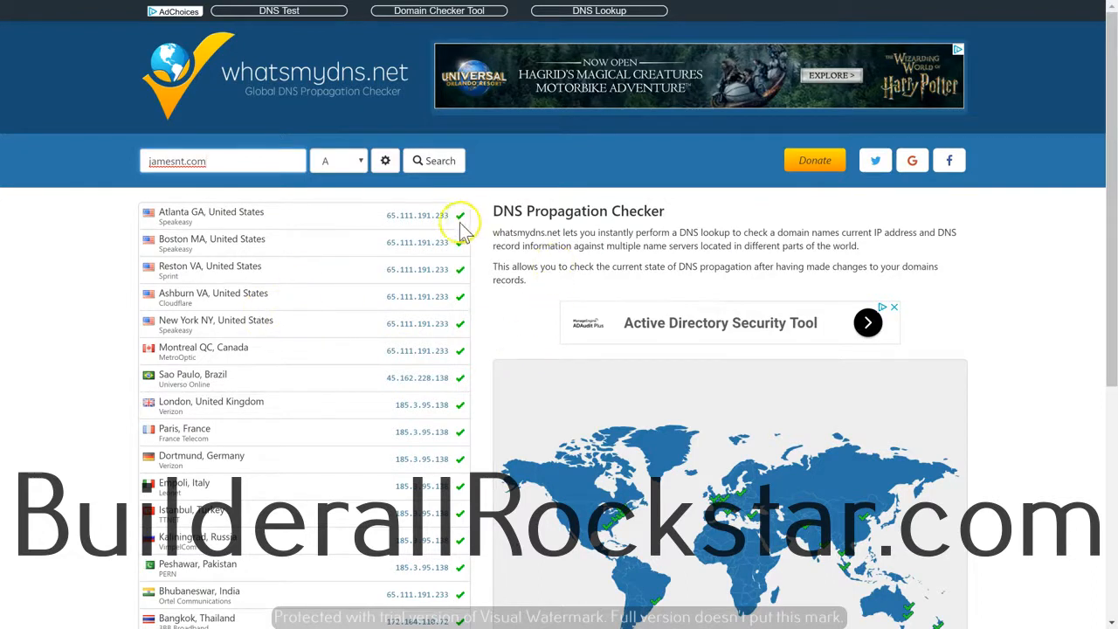
Step: Switch back to Builderall and open the Builderall Home funnel's home page link to view the site on jamesnt.com
scroll(463, 232, "down", 5)
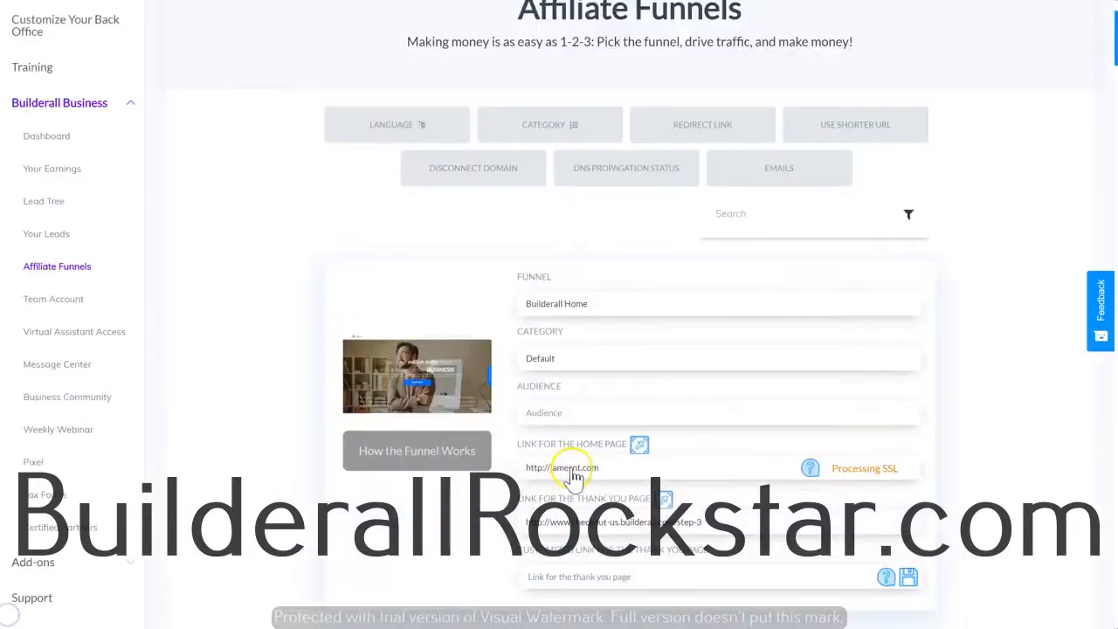
scroll(568, 467, "down", 1)
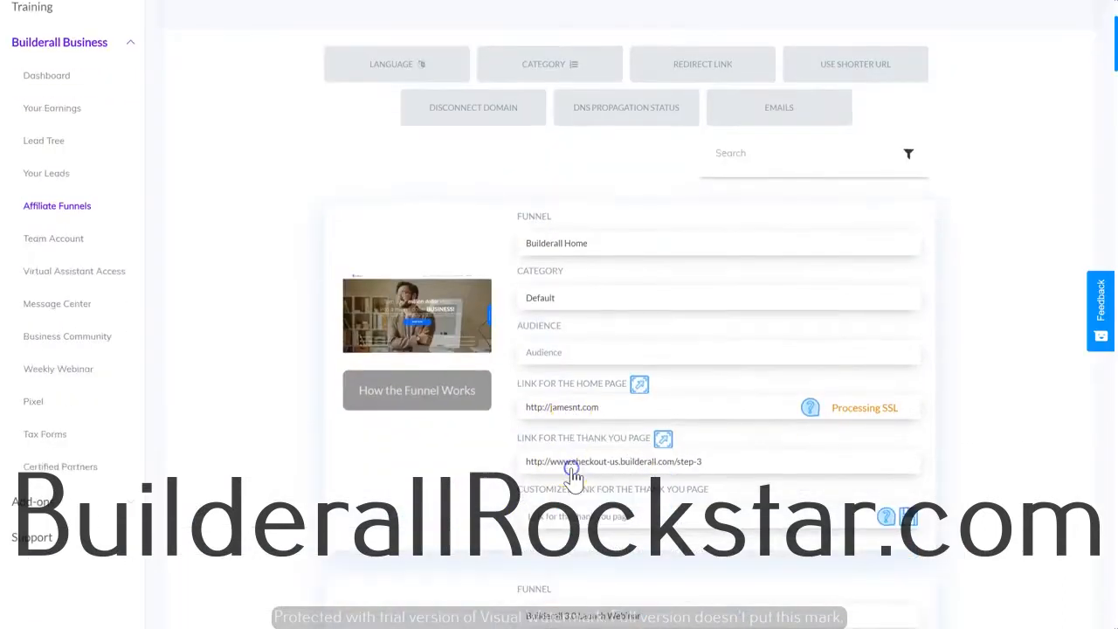
left_click(557, 408)
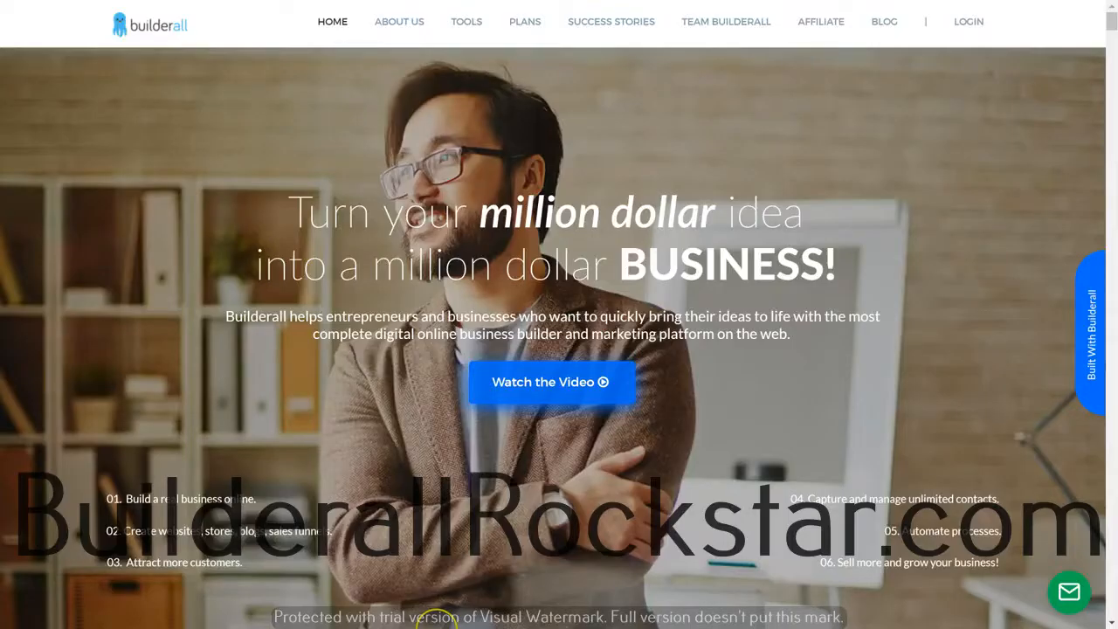